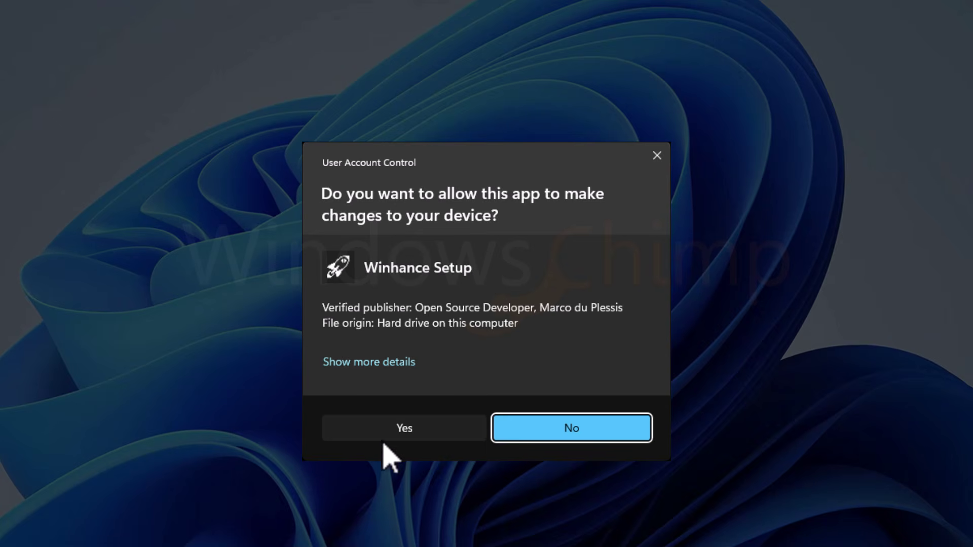
# Allow Winhance Setup to make changes to the device and accept its license agreement, keeping the default install location
pyautogui.click(400, 440)
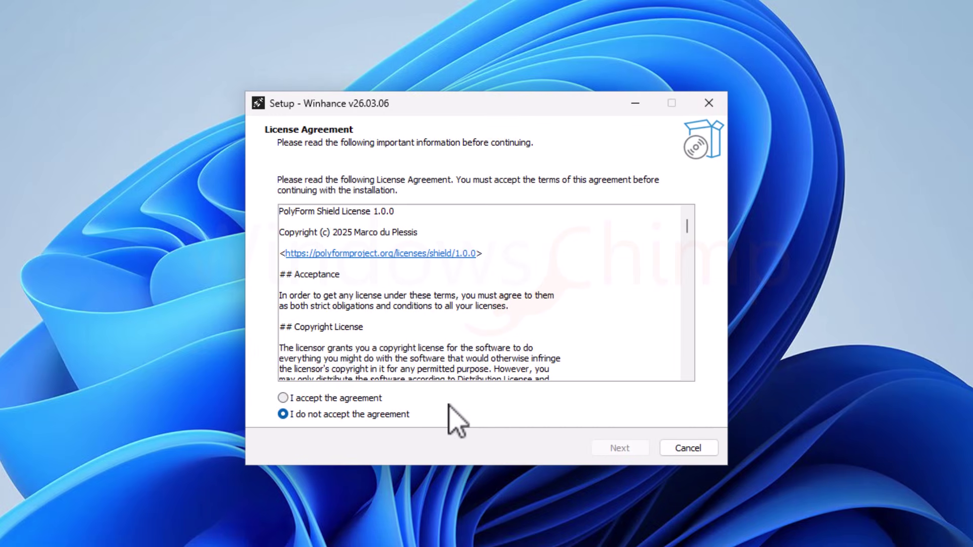
pyautogui.click(354, 401)
pyautogui.click(619, 448)
pyautogui.click(619, 448)
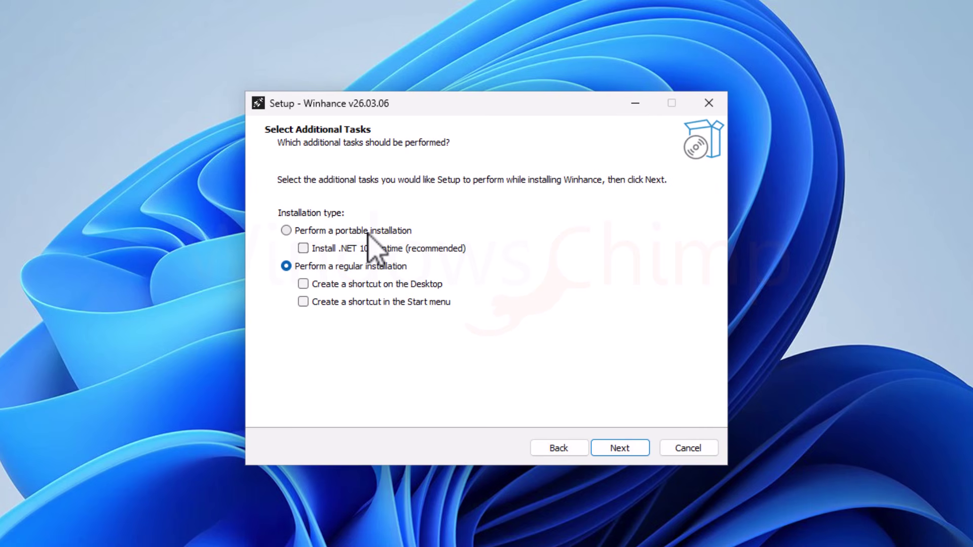
# Perform a regular installation of Winhance, launch it and acknowledge the System Protection notice
pyautogui.click(620, 448)
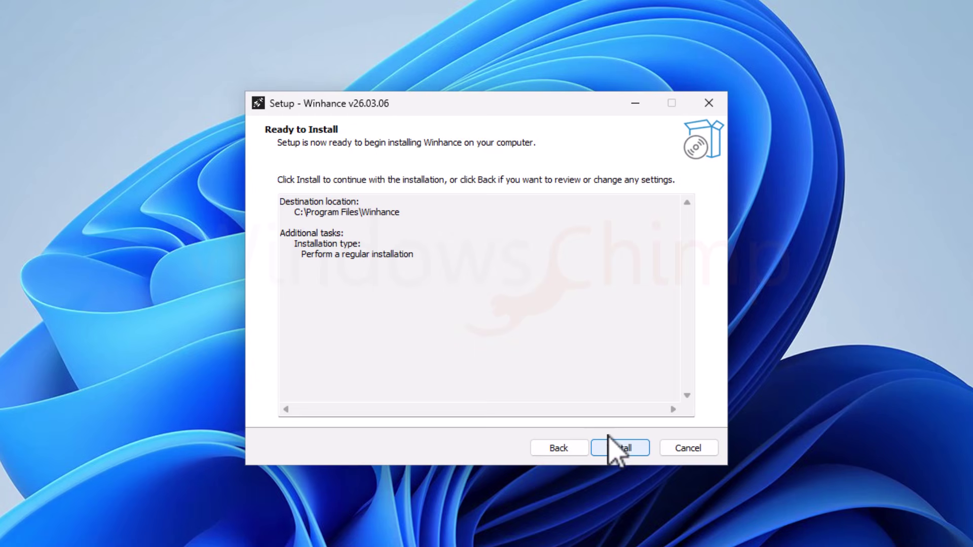
pyautogui.click(627, 447)
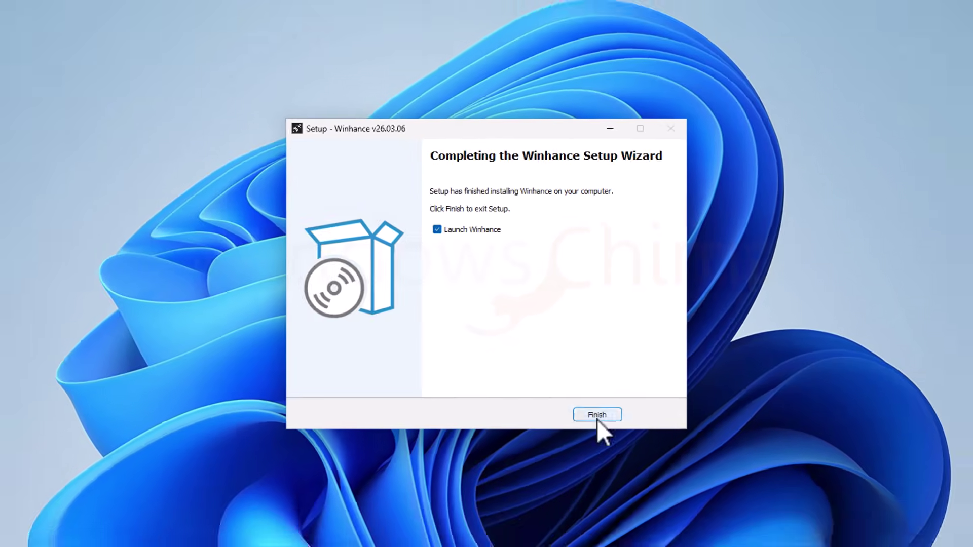
pyautogui.click(597, 414)
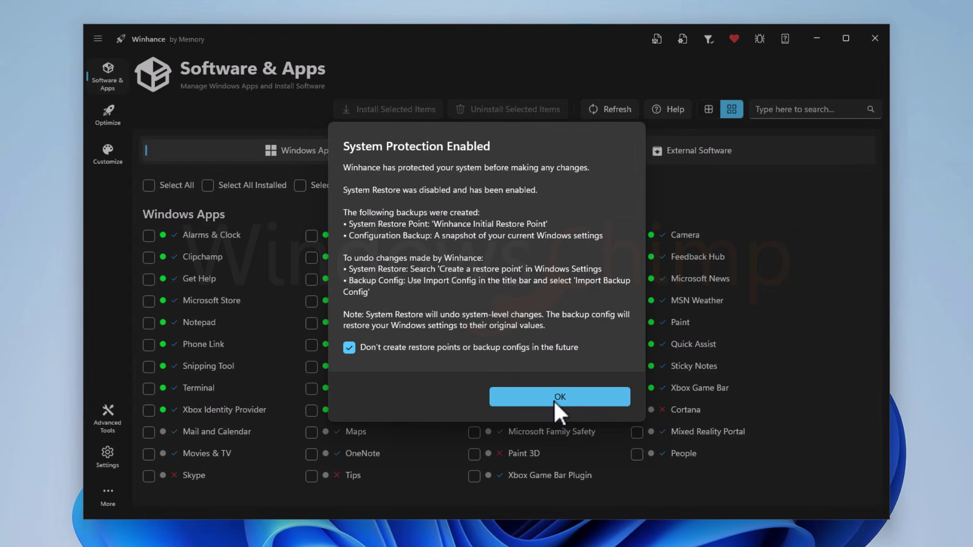
pyautogui.click(553, 398)
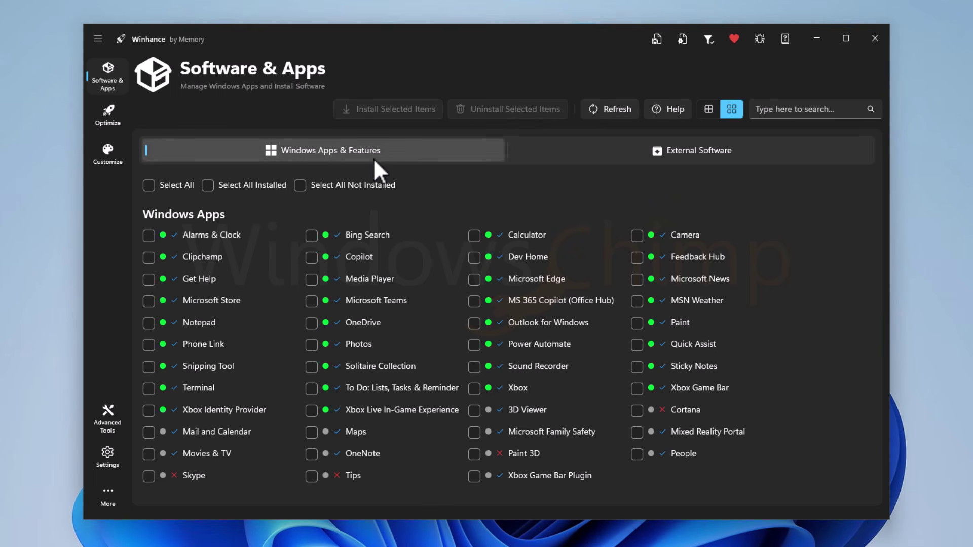
# Look through the external software list and check the reinstall markers beside the Windows apps
pyautogui.click(711, 154)
pyautogui.scroll(-3, 565, 203)
pyautogui.click(334, 155)
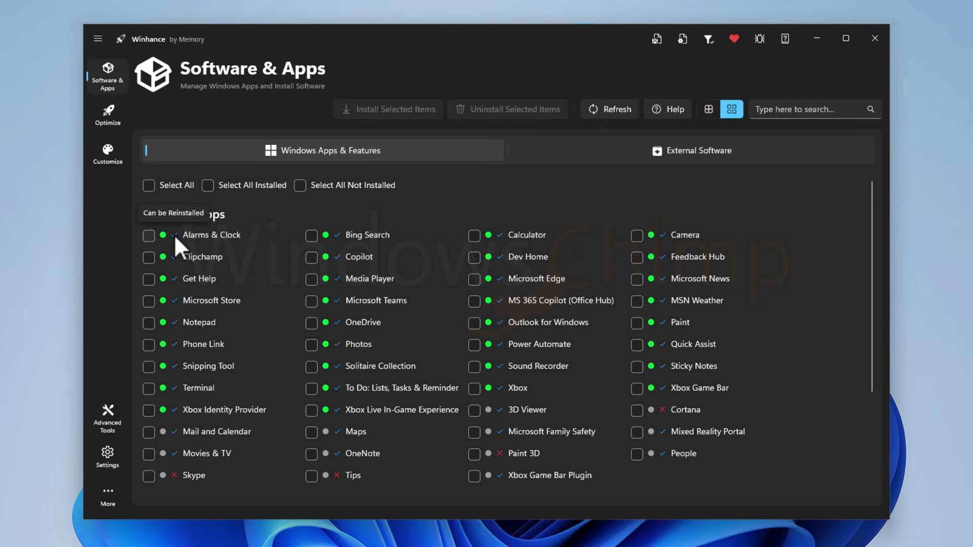
pyautogui.moveTo(175, 475)
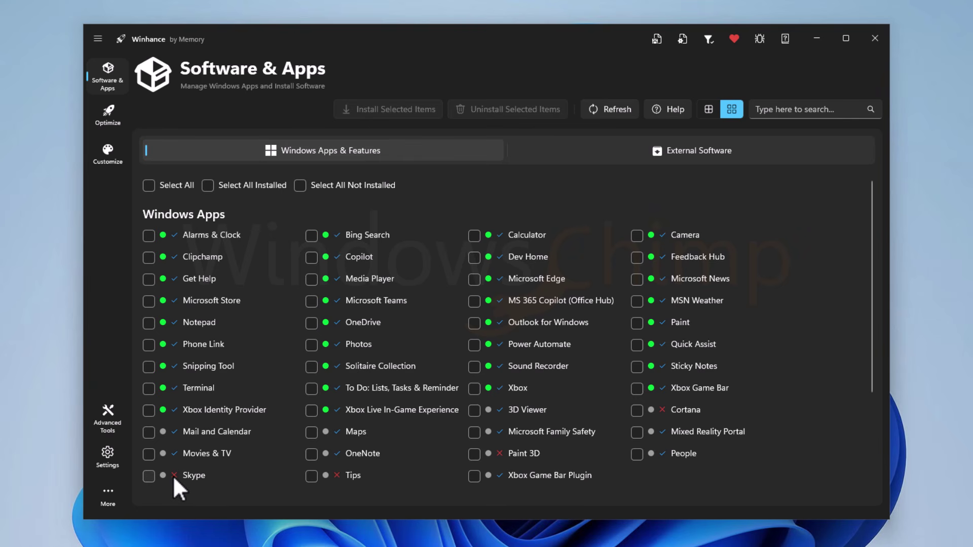
# Select Clipchamp, Phone Link, Xbox Identity Provider, Xbox Live In-Game Experience, To Do, Solitaire Collection, OneDrive, Microsoft Teams and Copilot for removal
pyautogui.click(149, 258)
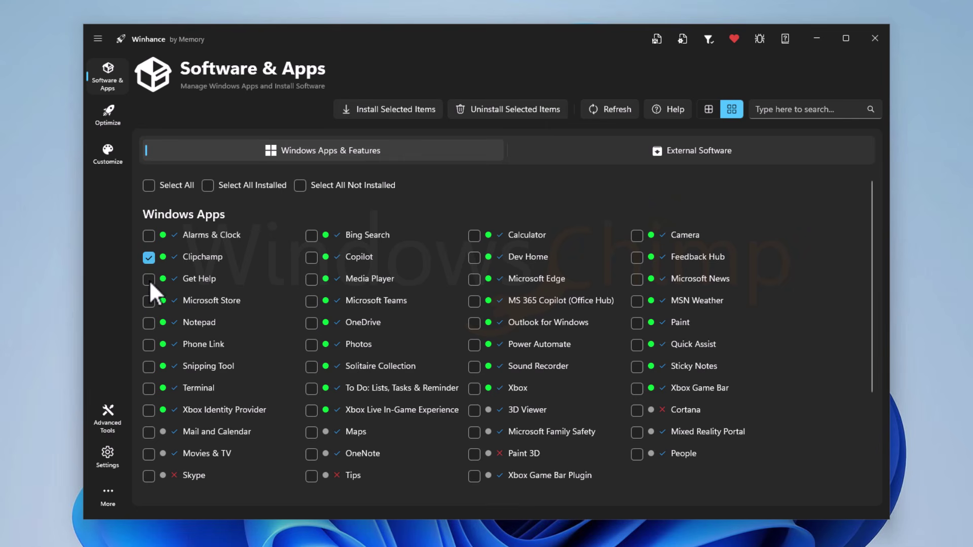
pyautogui.click(149, 344)
pyautogui.click(148, 410)
pyautogui.click(311, 410)
pyautogui.click(311, 388)
pyautogui.click(311, 366)
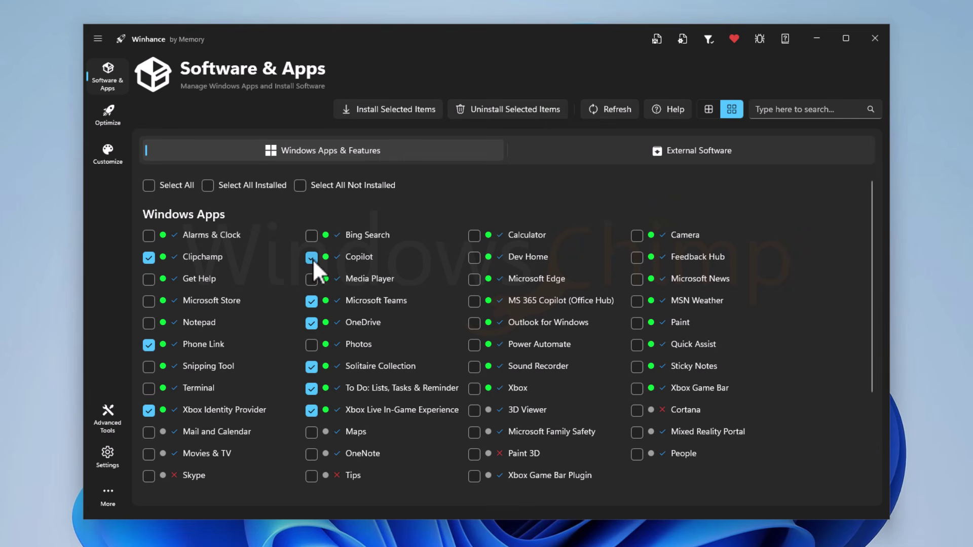
# Also select Bing Search, Dev Home, Outlook, Power Automate, Sound Recorder, Xbox, Feedback Hub, Microsoft News, MSN Weather, Quick Assist, Sticky Notes and Xbox Game Bar
pyautogui.click(637, 389)
pyautogui.click(637, 366)
pyautogui.click(637, 344)
# Select Steps Recorder, Windows Media Player and OpenSSH Client under Windows Capabilities for removal
pyautogui.scroll(-3, 549, 363)
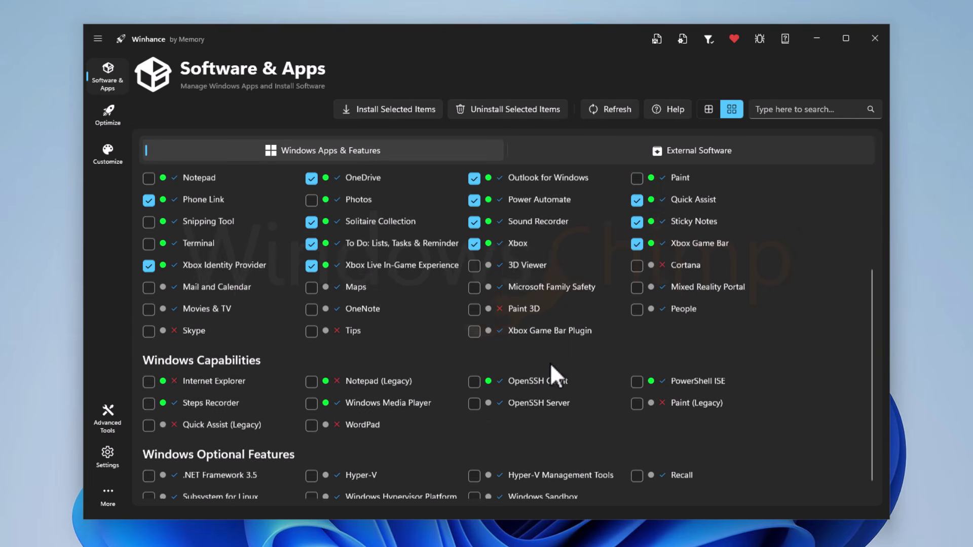
pyautogui.click(210, 391)
pyautogui.click(378, 391)
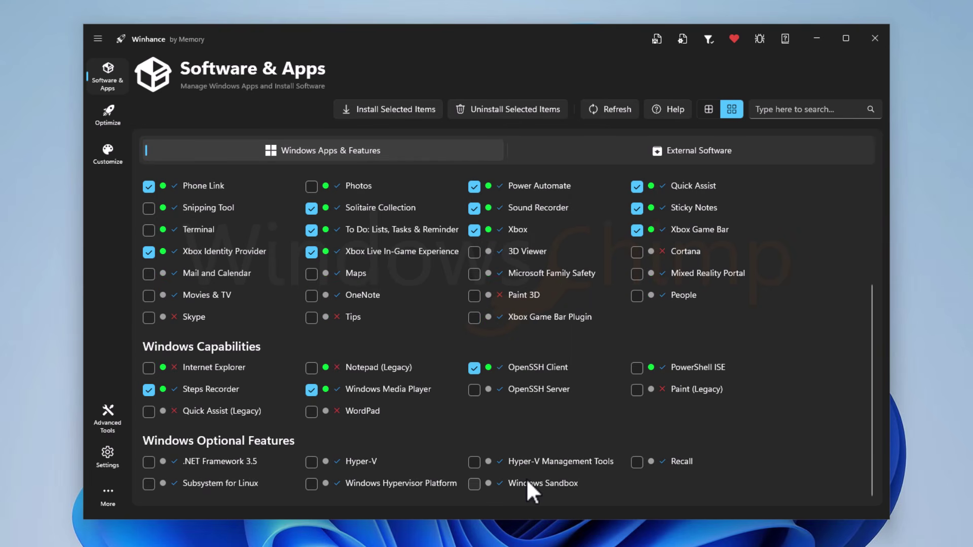
# Uninstall all selected items, keeping the option to save removal scripts for continuous removal enabled
pyautogui.scroll(5, 366, 412)
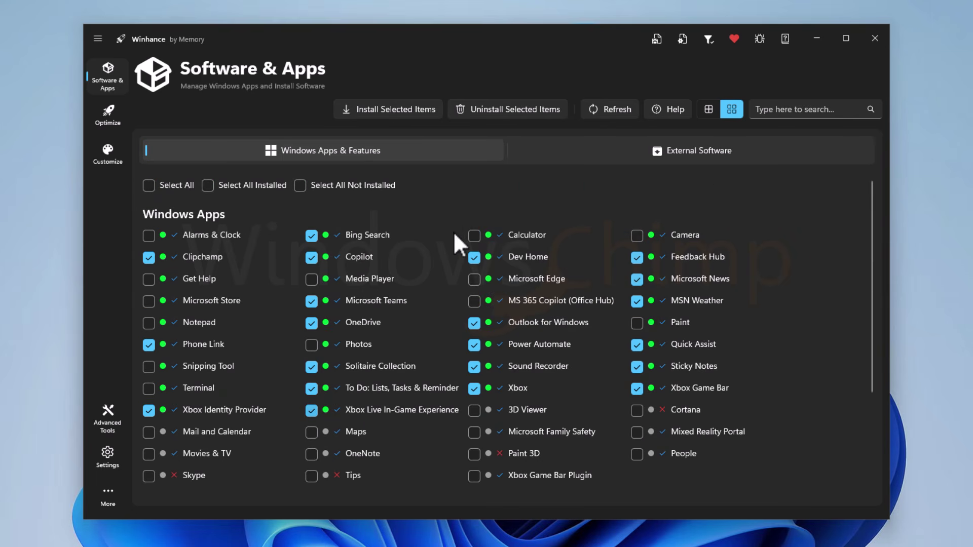
pyautogui.click(497, 109)
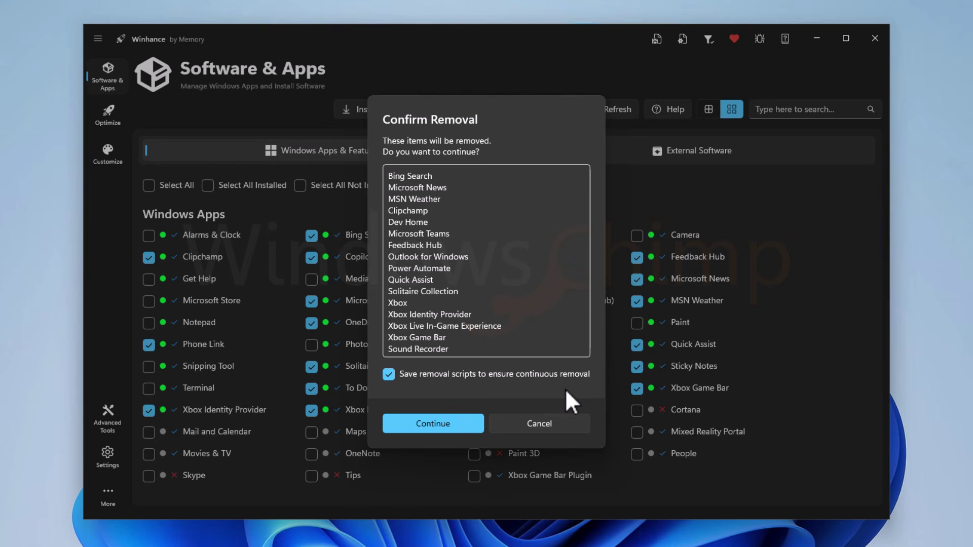
pyautogui.scroll(-3, 564, 389)
pyautogui.click(434, 423)
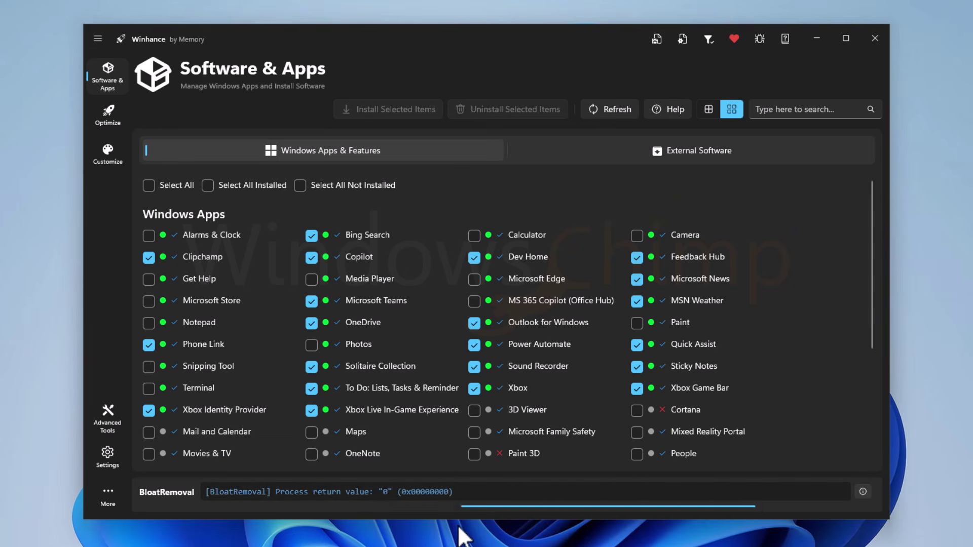
# Select the removed Clipchamp and Feedback Hub apps for reinstallation
pyautogui.click(149, 326)
pyautogui.click(149, 345)
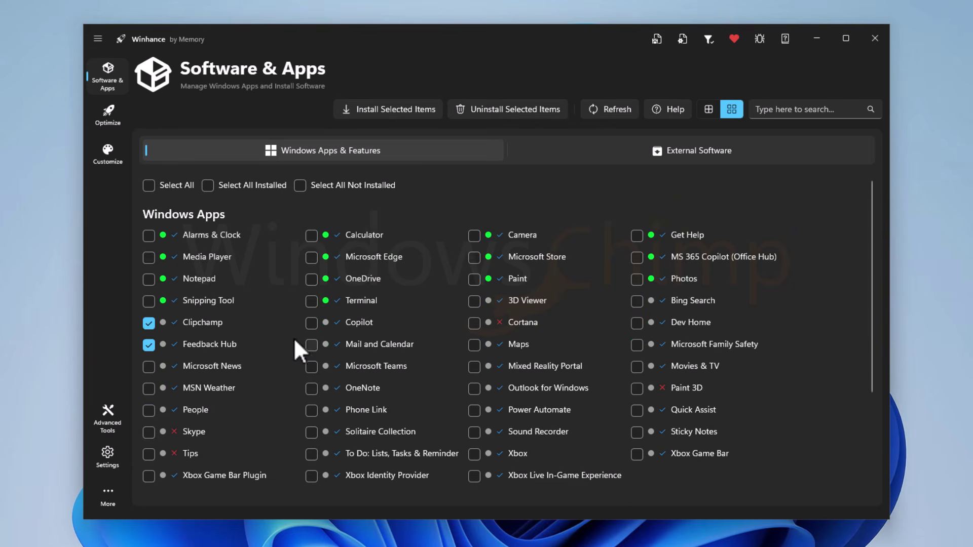
pyautogui.click(421, 113)
# Try selecting Mozilla Firefox and Pale Moon Browser in the external software list, clear both and browse the other categories
pyautogui.click(643, 152)
pyautogui.click(322, 296)
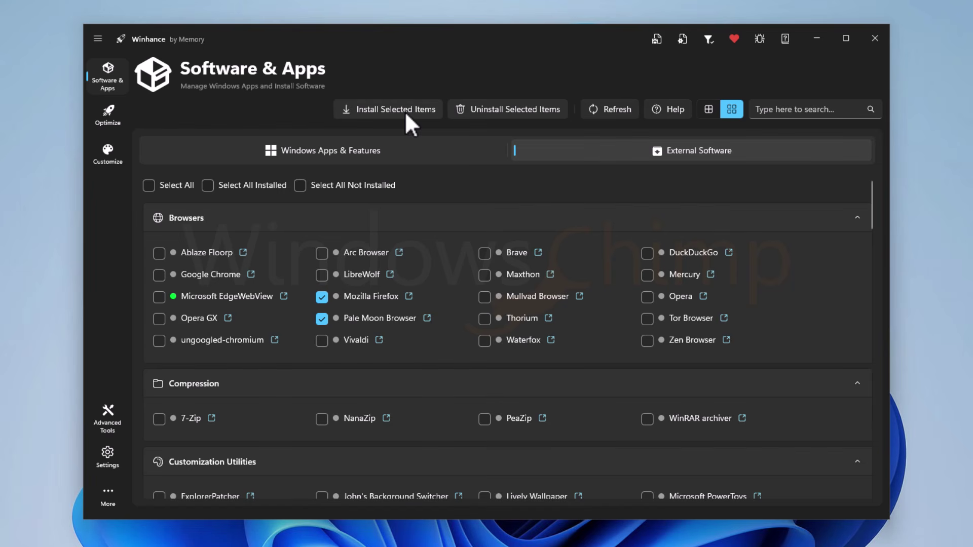
pyautogui.click(322, 317)
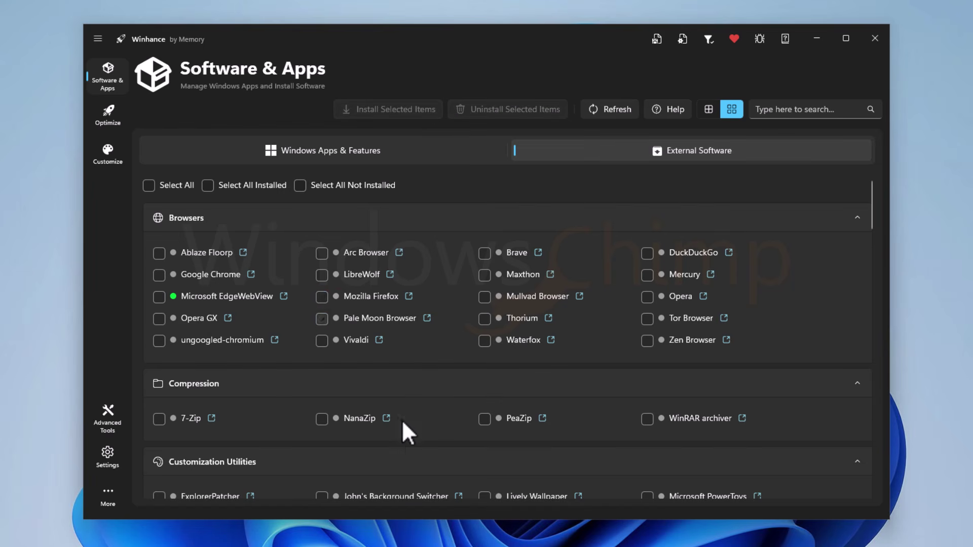
pyautogui.scroll(-6, 403, 420)
pyautogui.scroll(6, 324, 196)
# Open the Privacy & Security optimizations and view the available User Account Control levels without changing the setting
pyautogui.click(109, 115)
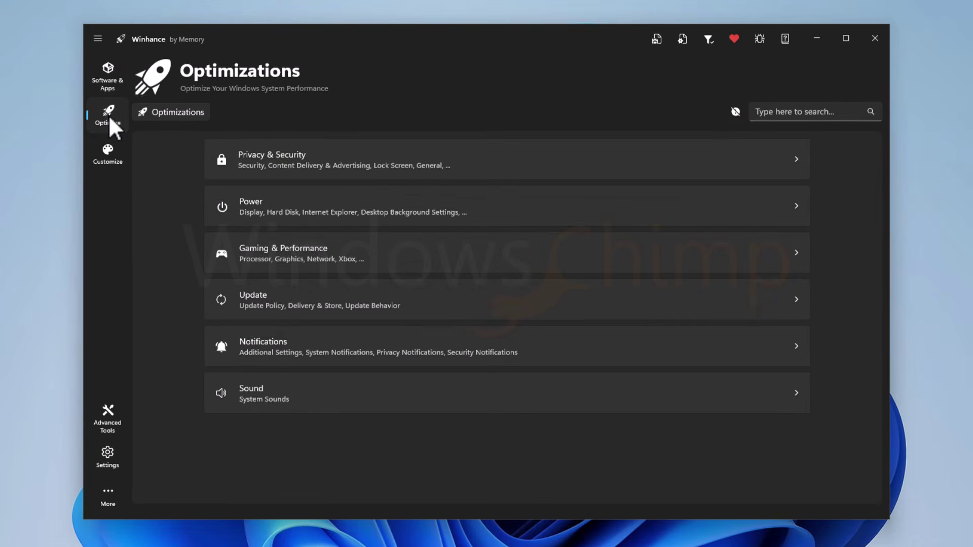
pyautogui.click(308, 161)
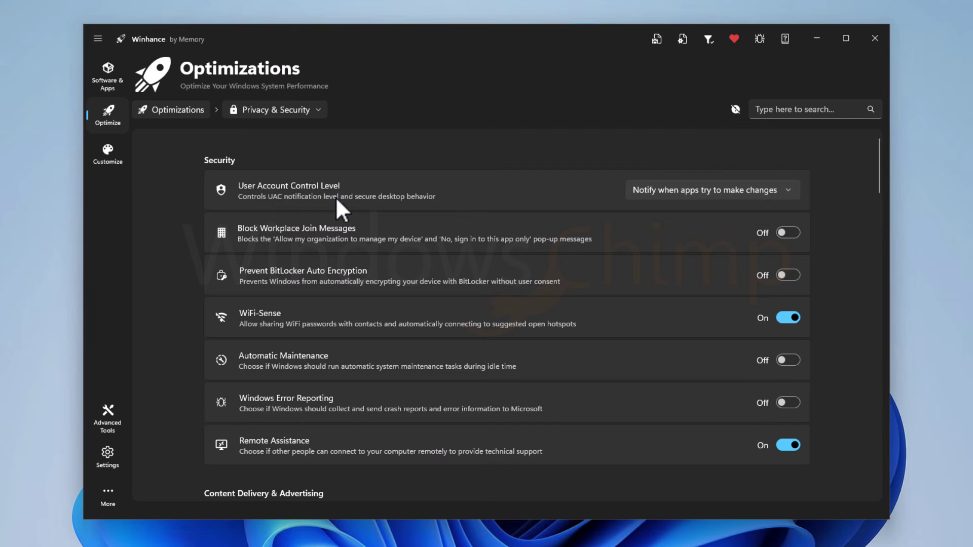
pyautogui.click(755, 195)
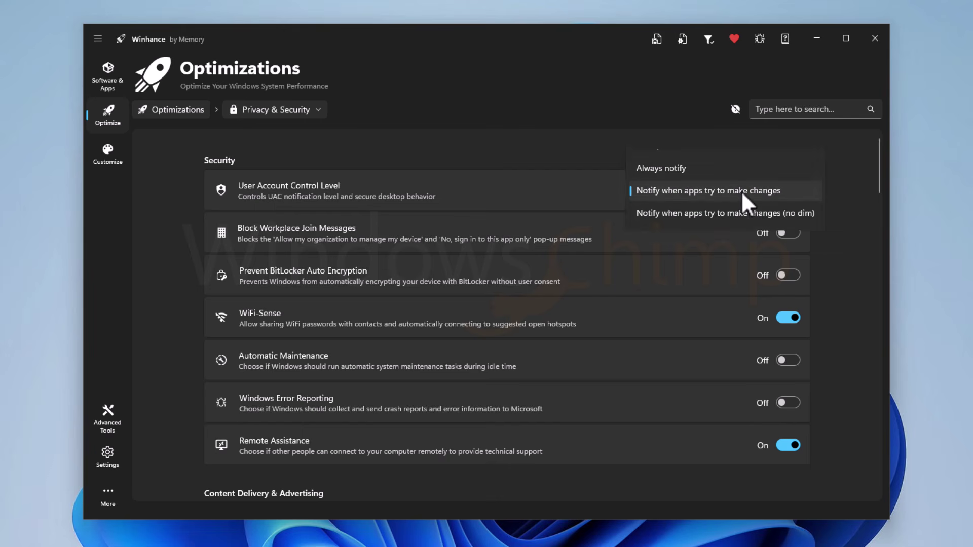
pyautogui.click(564, 185)
# Turn off Remote Assistance in the Security section
pyautogui.scroll(-1, 378, 369)
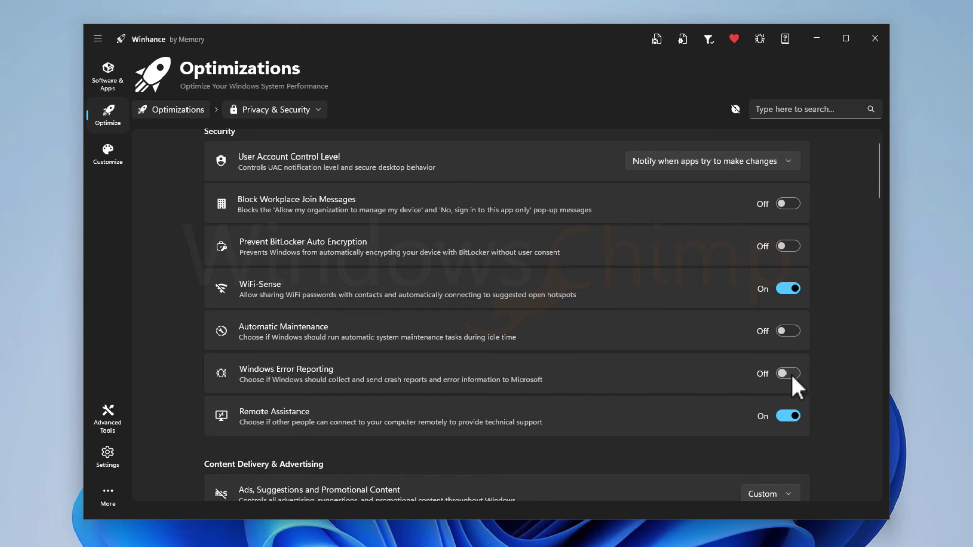
pyautogui.scroll(-1, 737, 370)
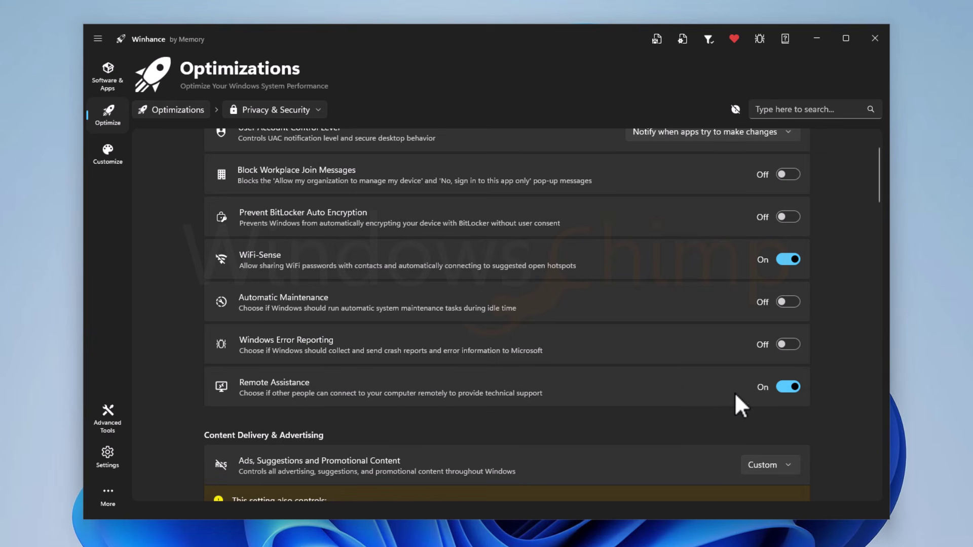
pyautogui.click(785, 386)
# Set Ads, Suggestions and Promotional Content to Deny in the Content Delivery & Advertising section
pyautogui.scroll(-5, 591, 400)
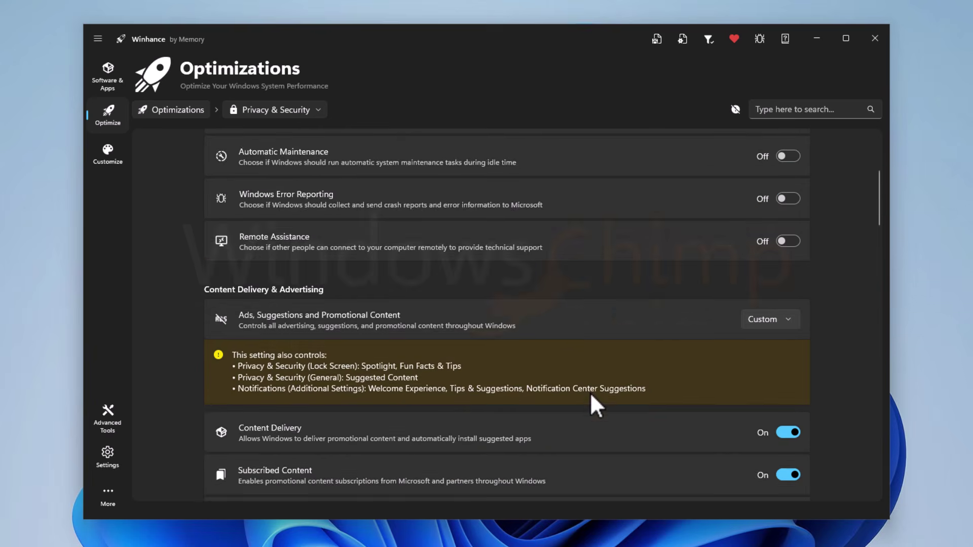
pyautogui.click(768, 212)
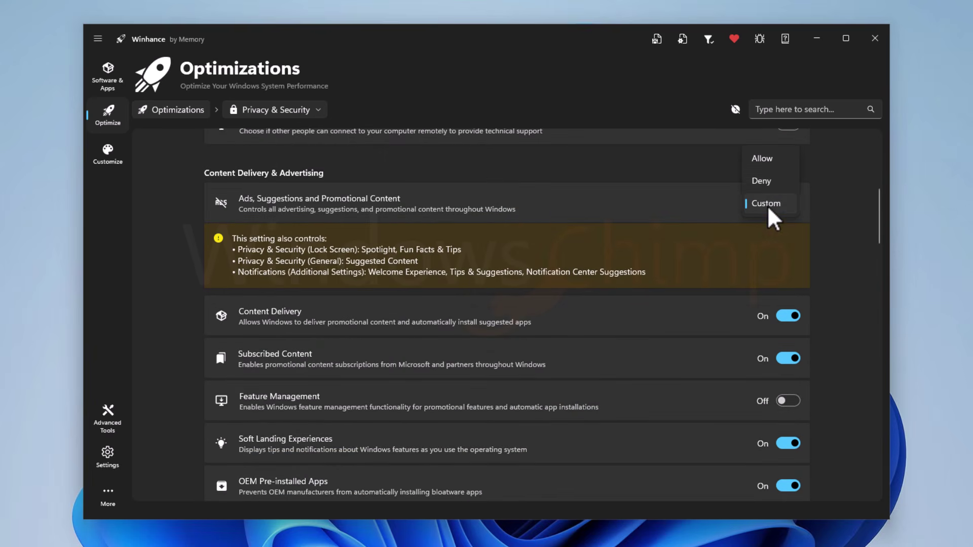
pyautogui.click(770, 187)
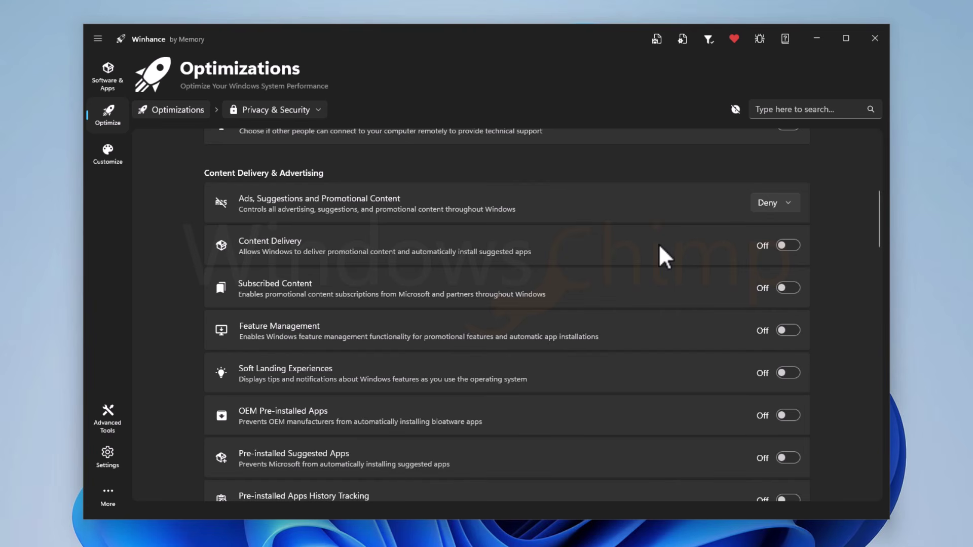
# Turn off Settings App Notifications in the General privacy section
pyautogui.scroll(-6, 560, 400)
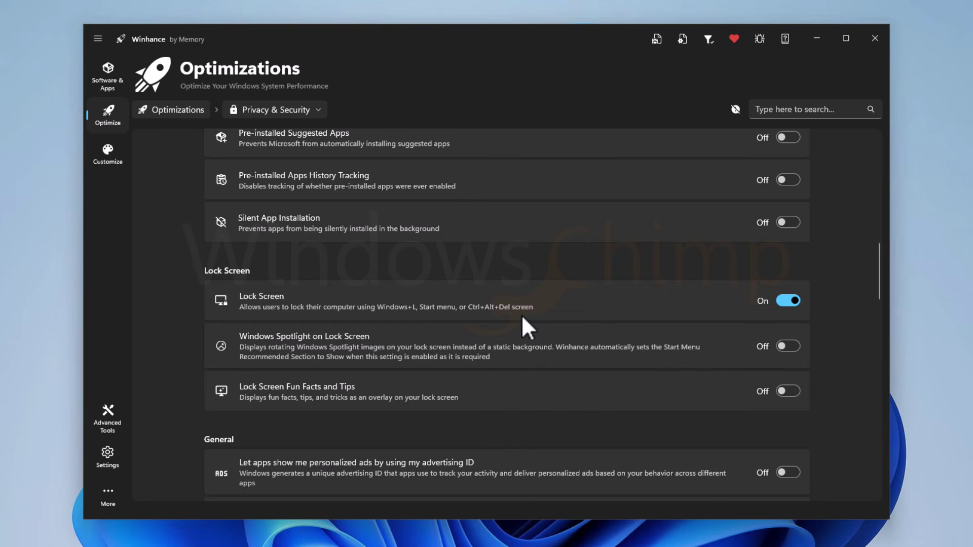
pyautogui.scroll(-4, 427, 400)
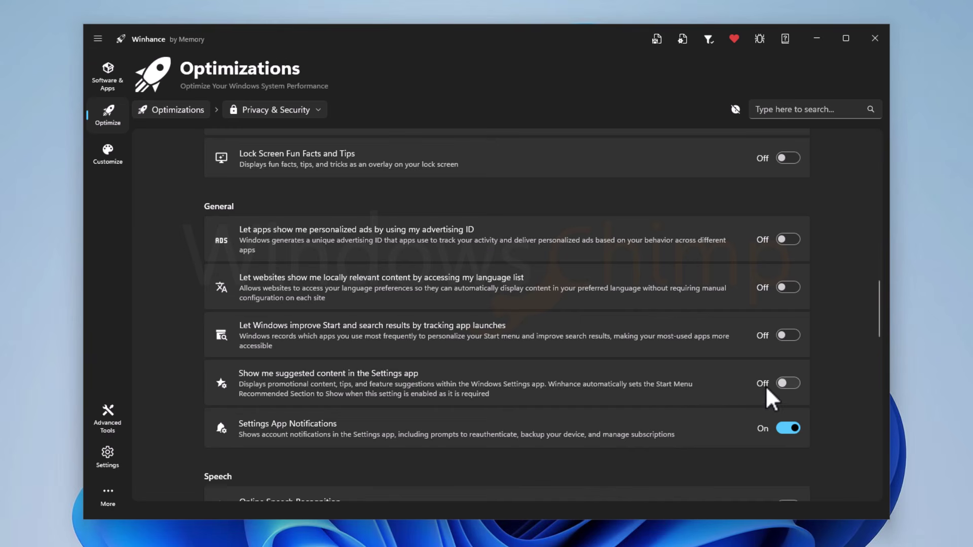
pyautogui.click(788, 428)
# Turn off Narrator Scripting Support in the Speech section
pyautogui.scroll(-1, 750, 409)
pyautogui.scroll(-4, 679, 411)
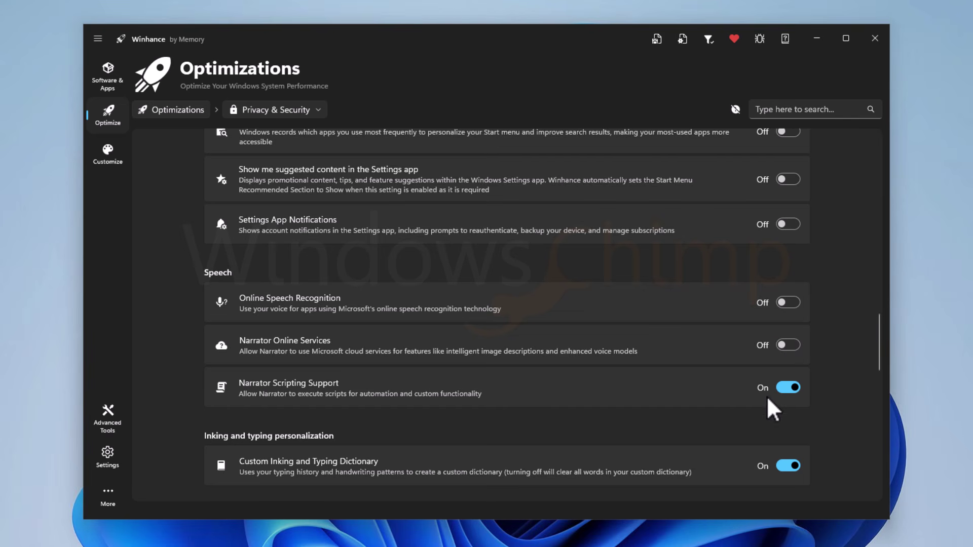
pyautogui.click(787, 387)
# Turn off Send Diagnostic Data, Improve inking and typing, and Tailored Experiences under Diagnostics & Feedback
pyautogui.scroll(-4, 658, 395)
pyautogui.scroll(-3, 598, 390)
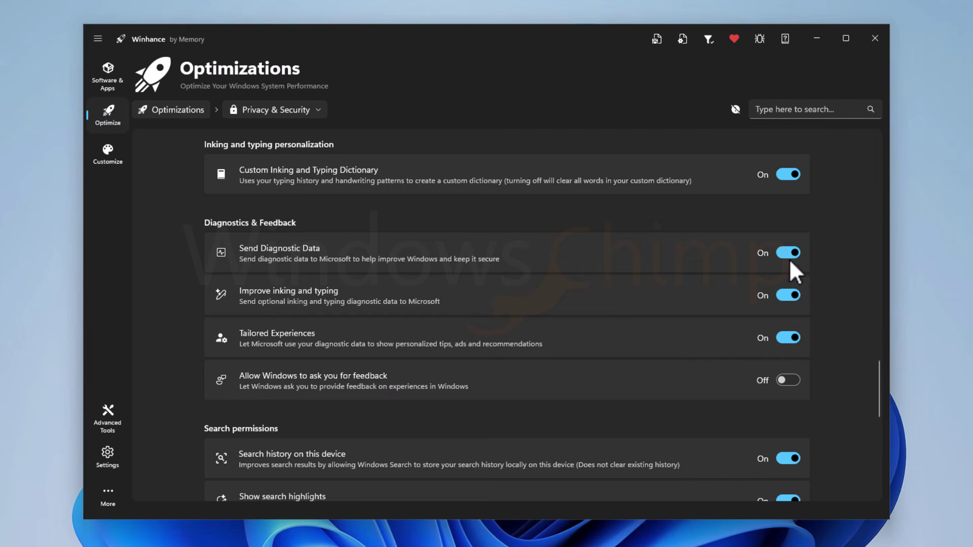
pyautogui.click(787, 338)
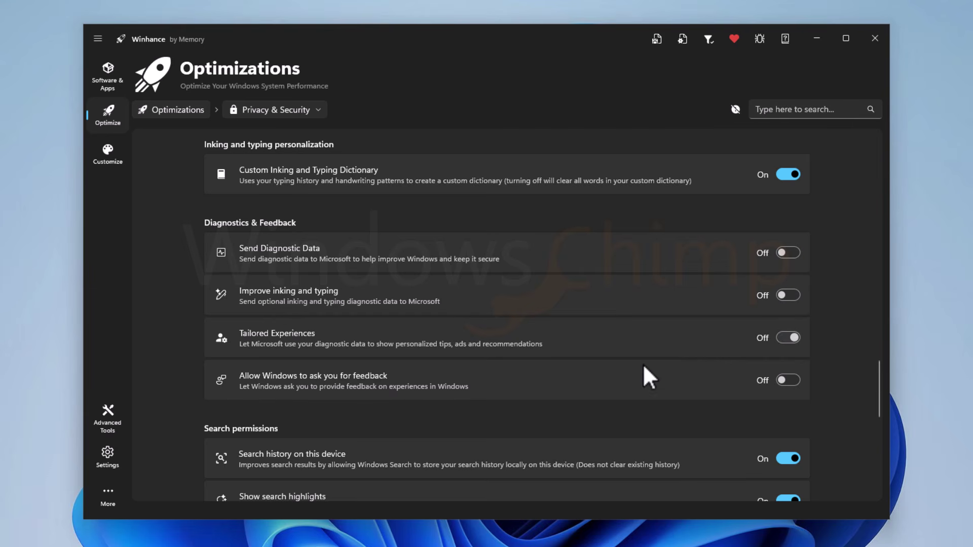
# Turn off search history on this device, search highlights, and cloud content search for both Microsoft and work or school accounts
pyautogui.scroll(-2, 638, 375)
pyautogui.scroll(-2, 638, 375)
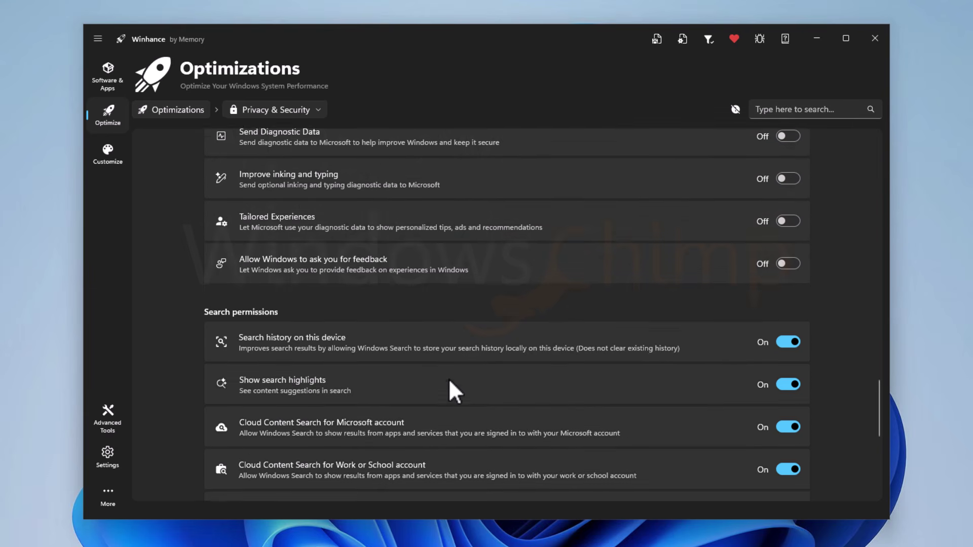
pyautogui.scroll(-2, 545, 337)
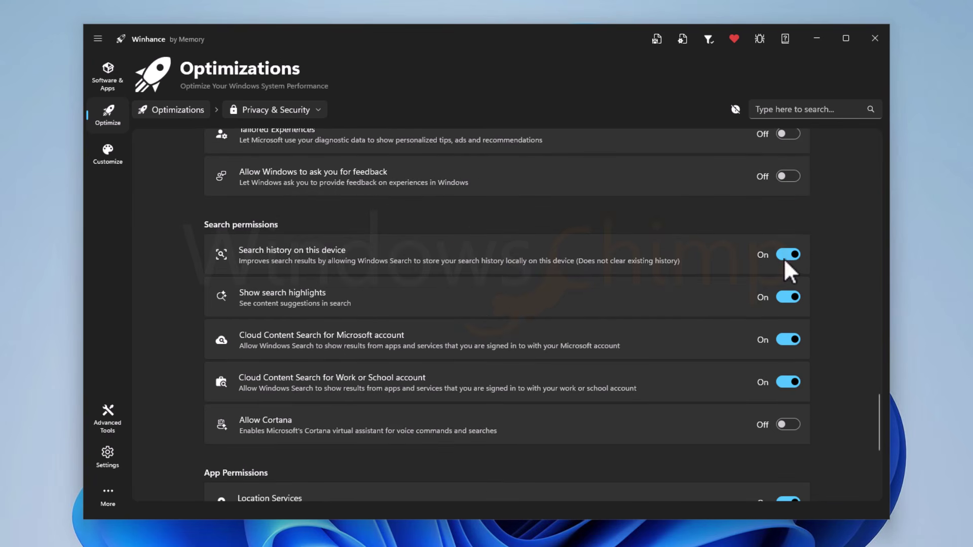
pyautogui.click(787, 383)
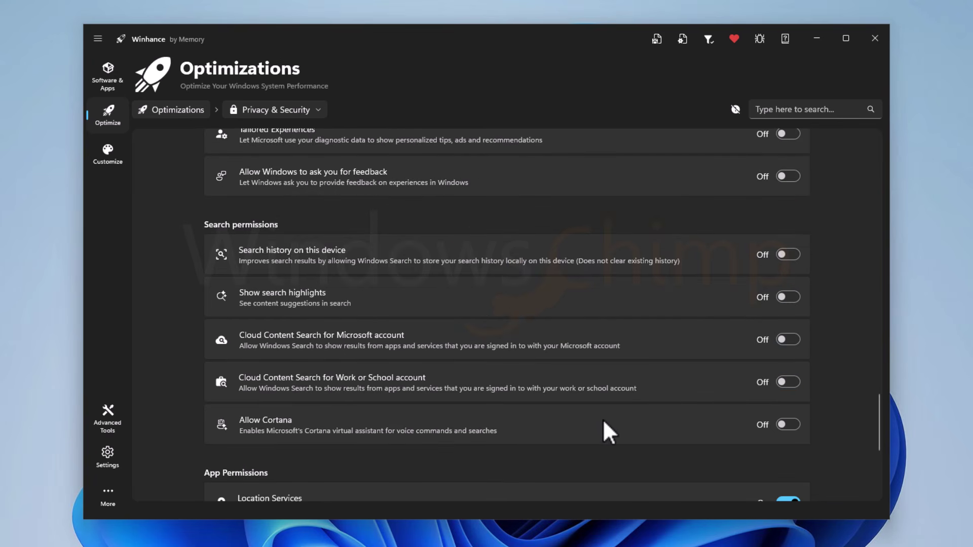
# Turn off Location Services, Camera Access, Microphone Access, and App Diagnostic Access under App Permissions
pyautogui.scroll(-6, 601, 414)
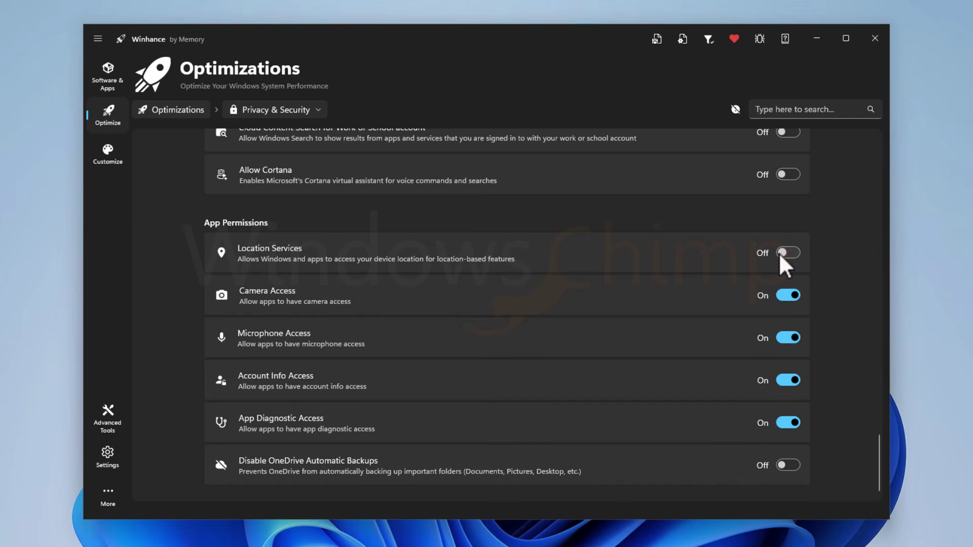
pyautogui.click(787, 295)
pyautogui.click(788, 338)
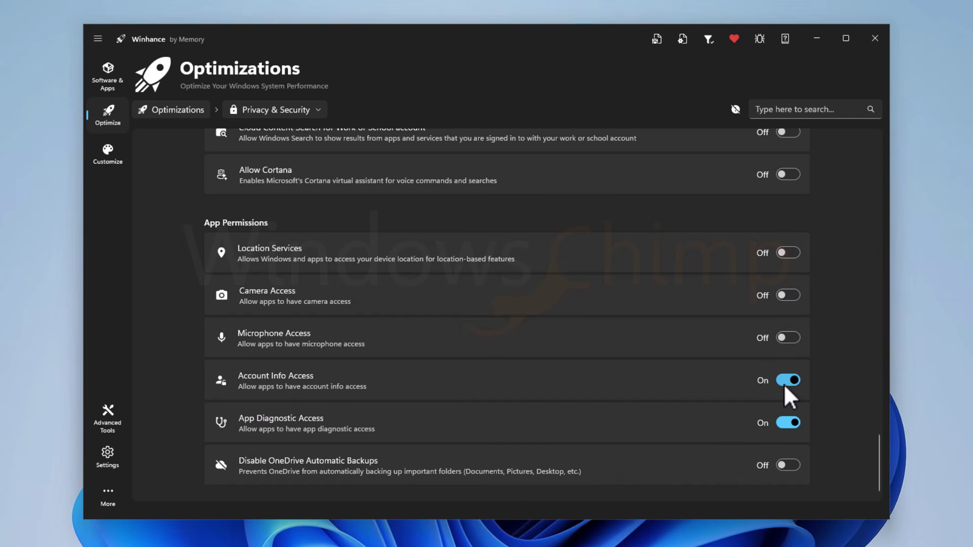
pyautogui.click(784, 423)
# Review the Optimizations category overview and the Windows Theme customization options
pyautogui.click(191, 111)
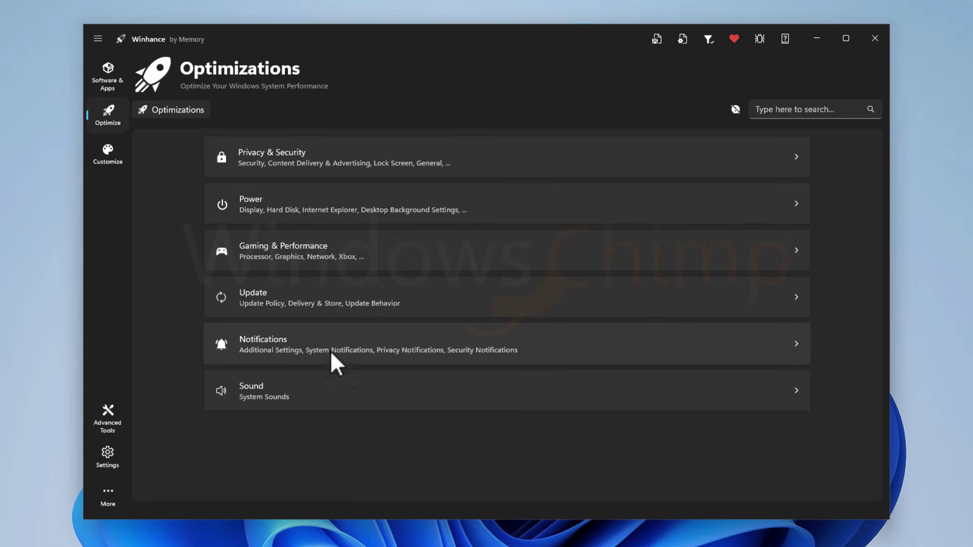
pyautogui.click(113, 157)
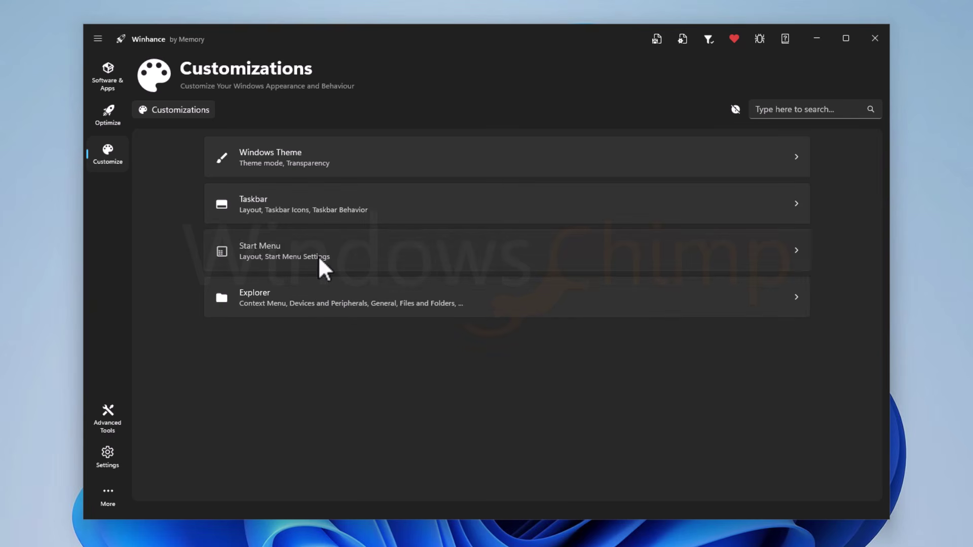
pyautogui.click(275, 159)
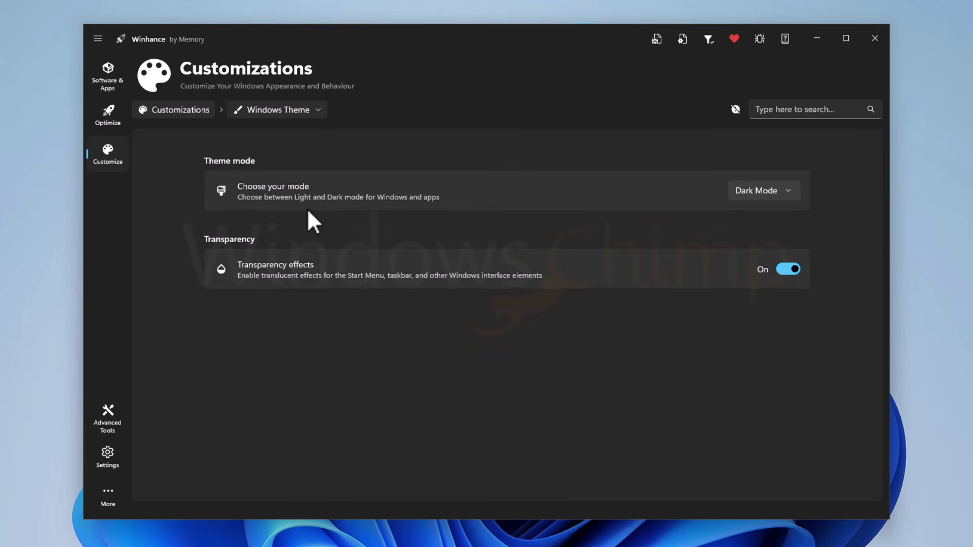
# Open the Windows Installation Media Utility from the advanced tools to view its ISO creation options
pyautogui.click(114, 430)
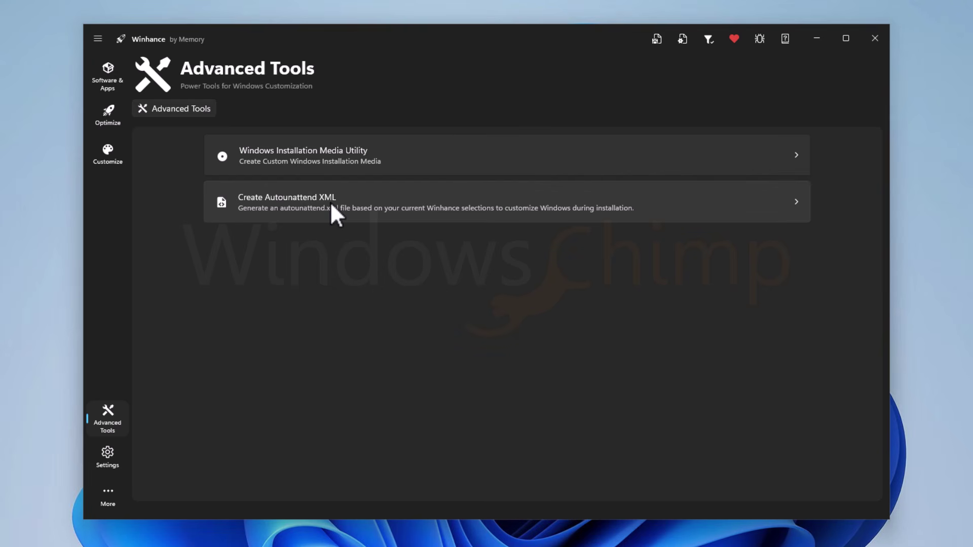
pyautogui.click(393, 170)
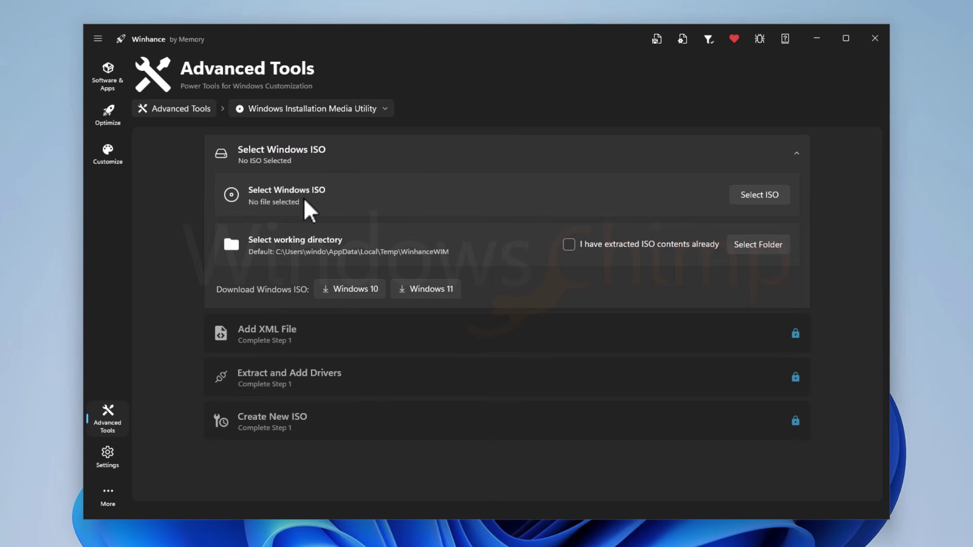